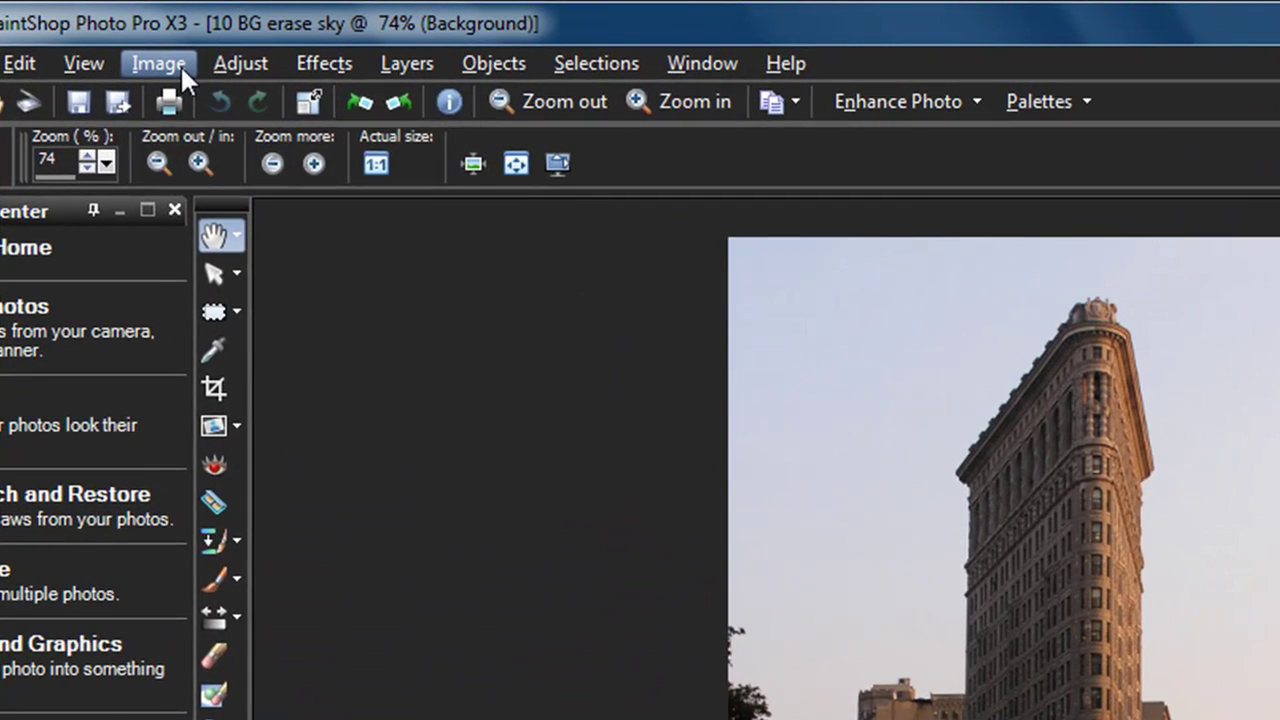
Step: Start the Object Extractor with a brush size of 56 and paint a green outline along the skyline edge
click(226, 36)
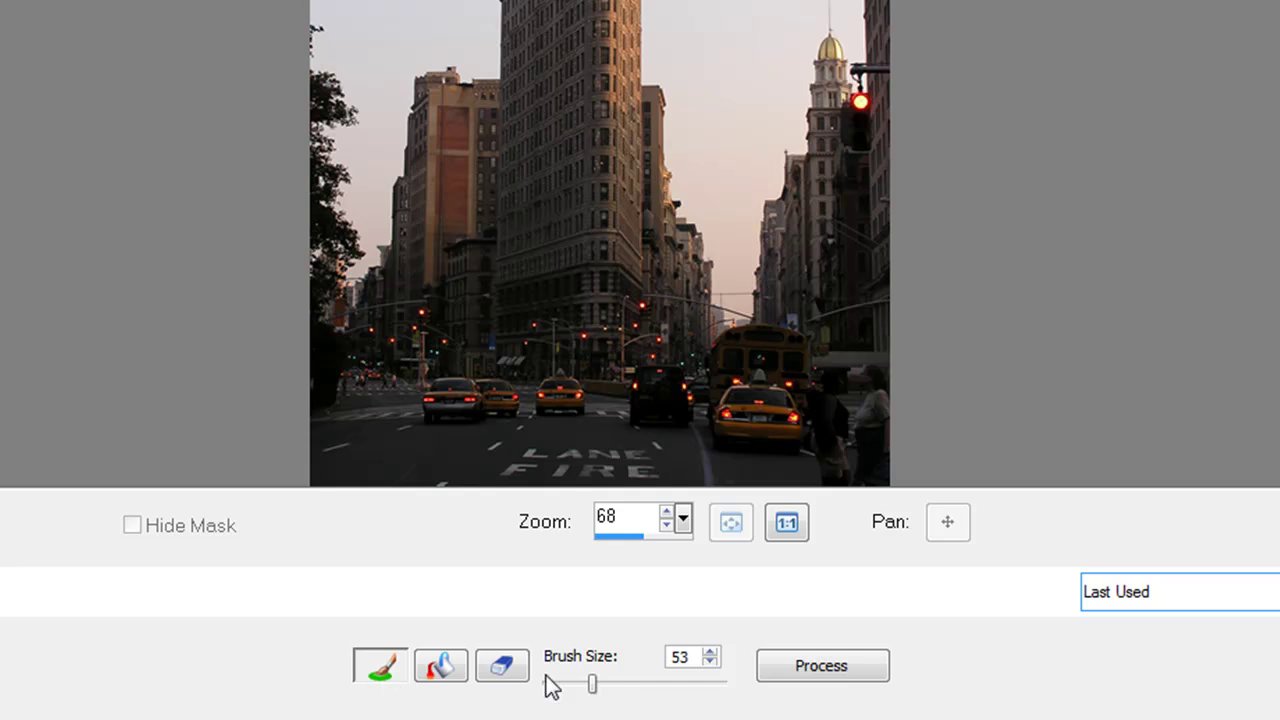
drag(592, 684, 597, 694)
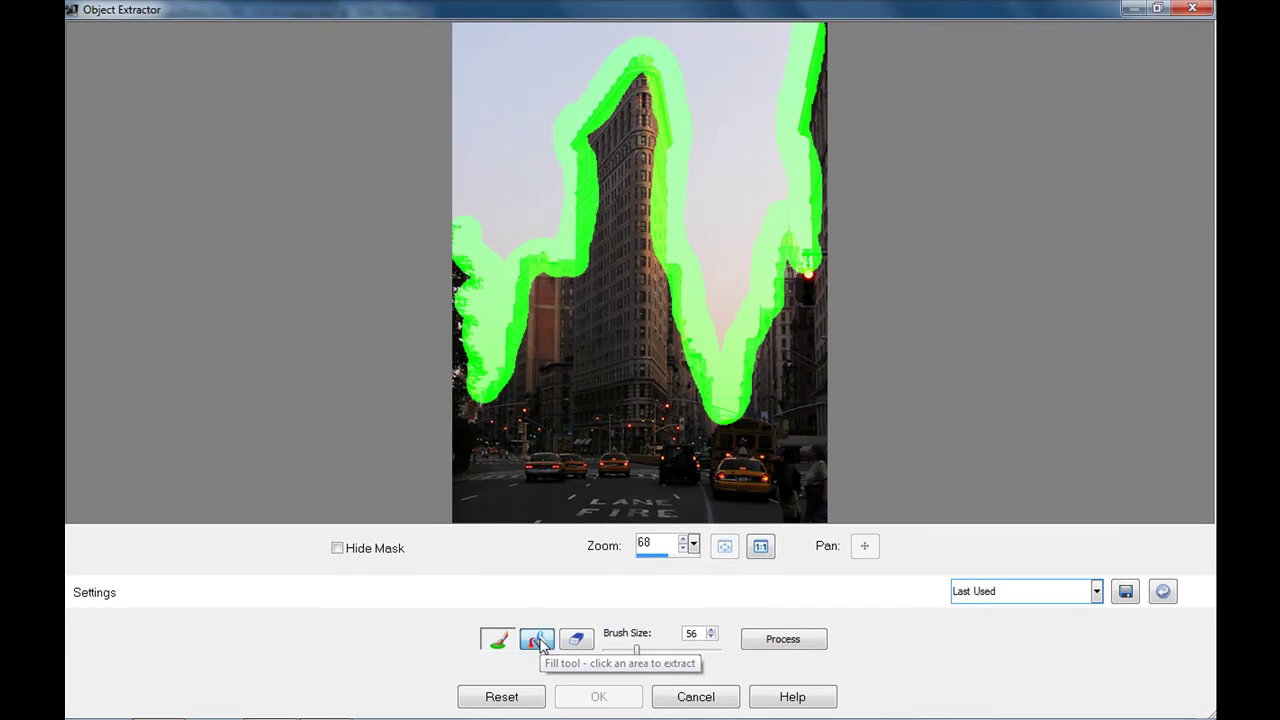
Step: Fill the buildings and street inside the outline, preview, and apply the extraction to drop the sky
click(537, 640)
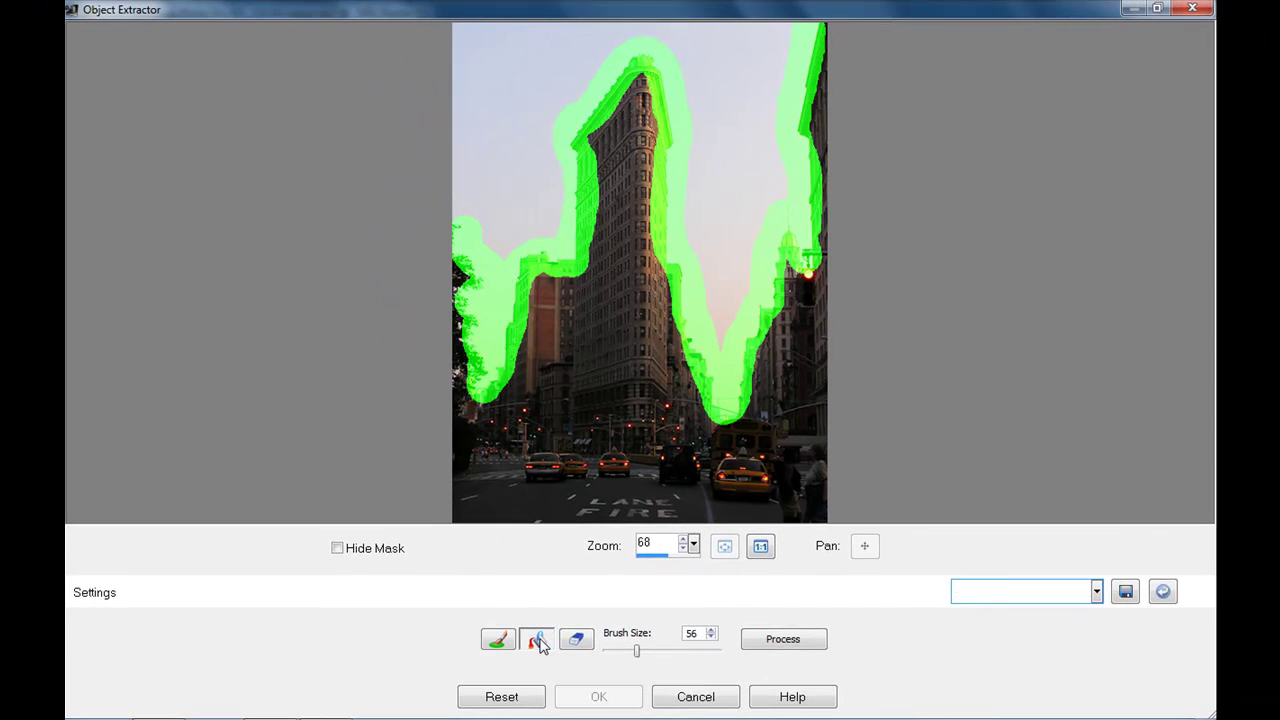
click(620, 428)
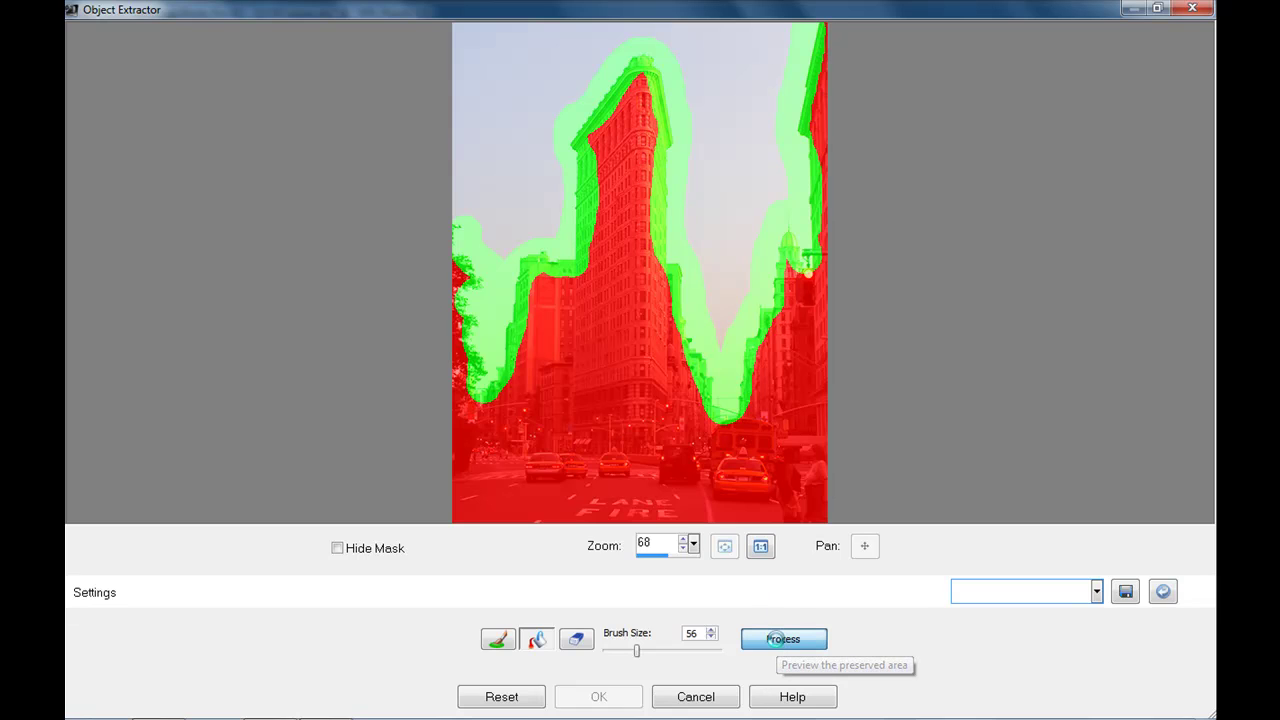
click(779, 642)
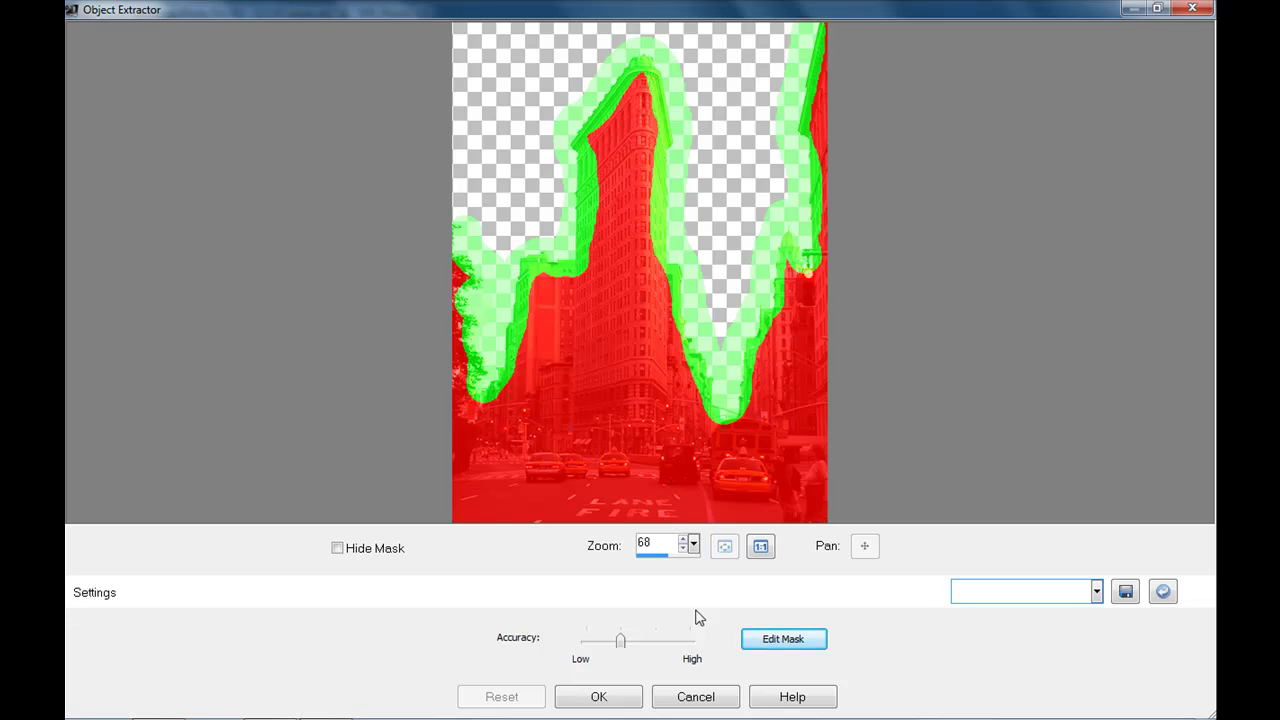
click(598, 697)
key(x)
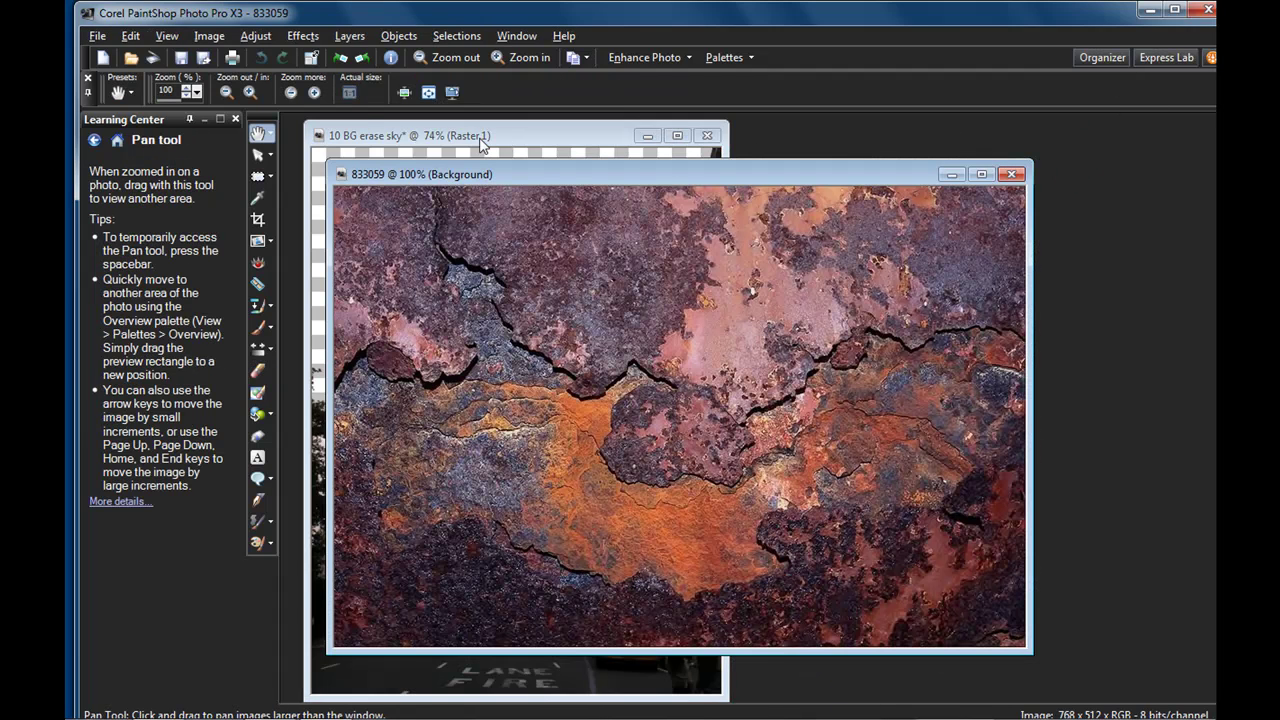
Step: Rotate the rust texture 90° clockwise and tile both images vertically
click(343, 59)
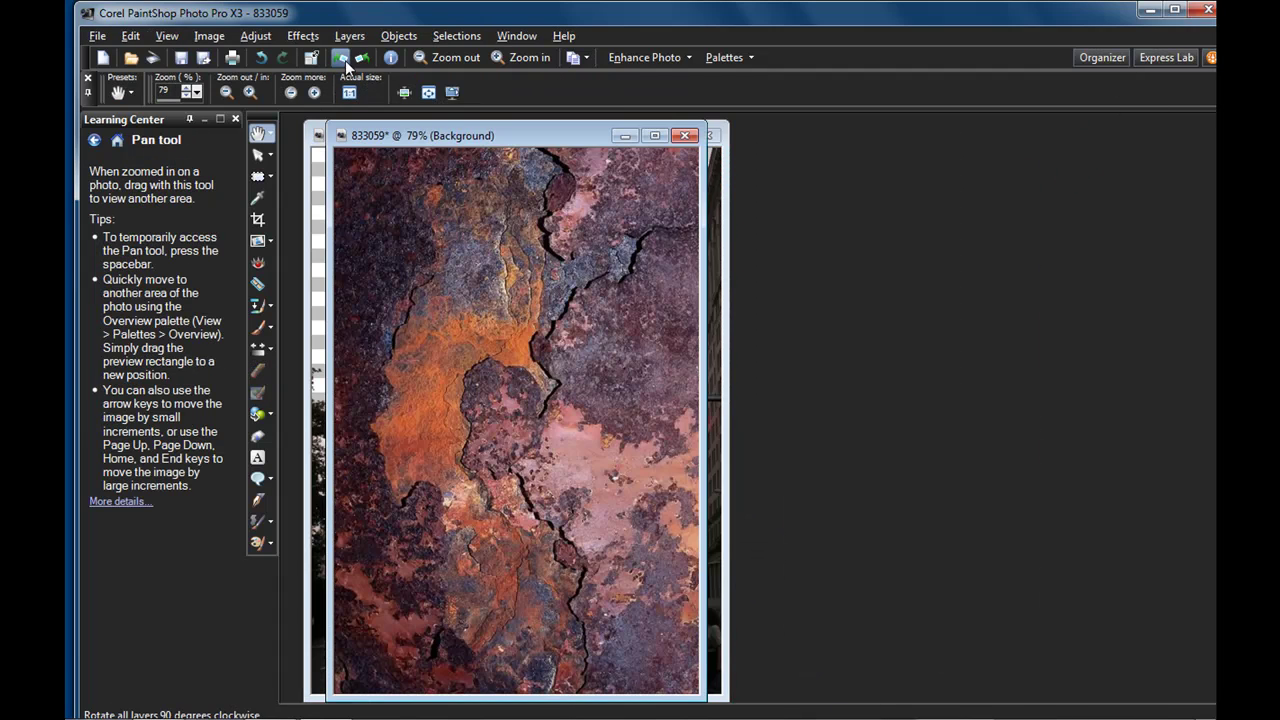
click(507, 38)
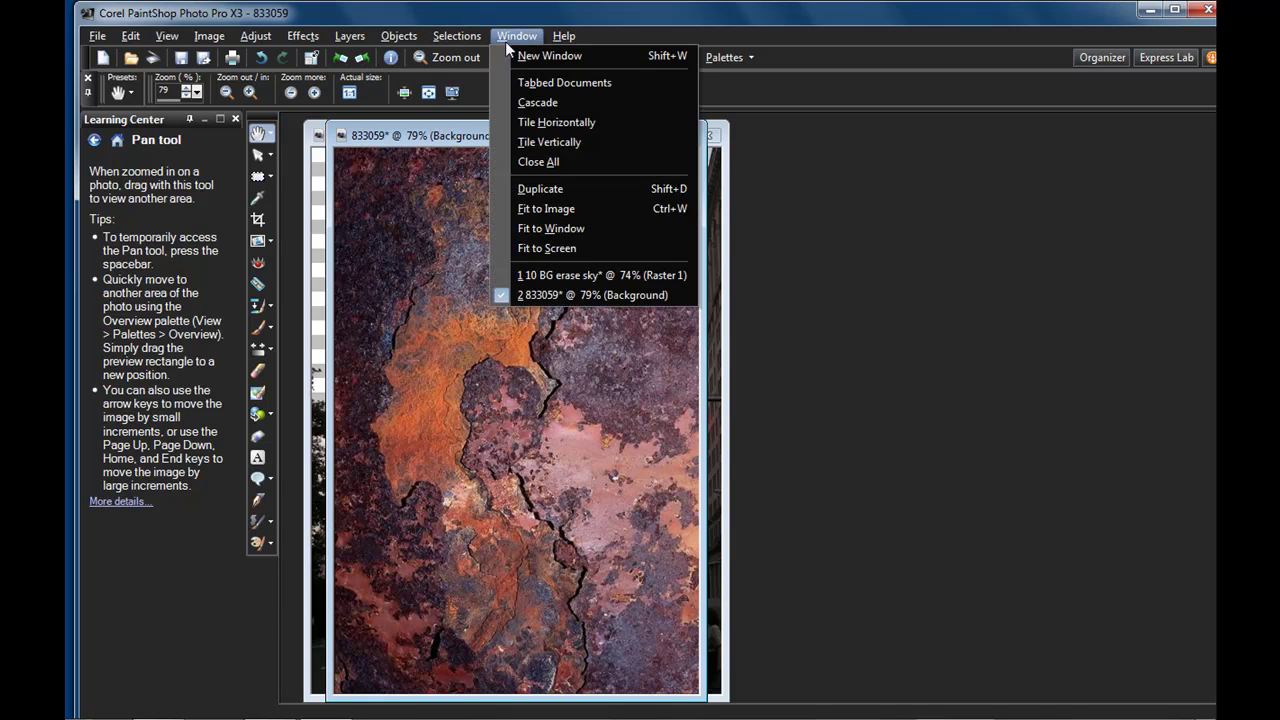
click(535, 141)
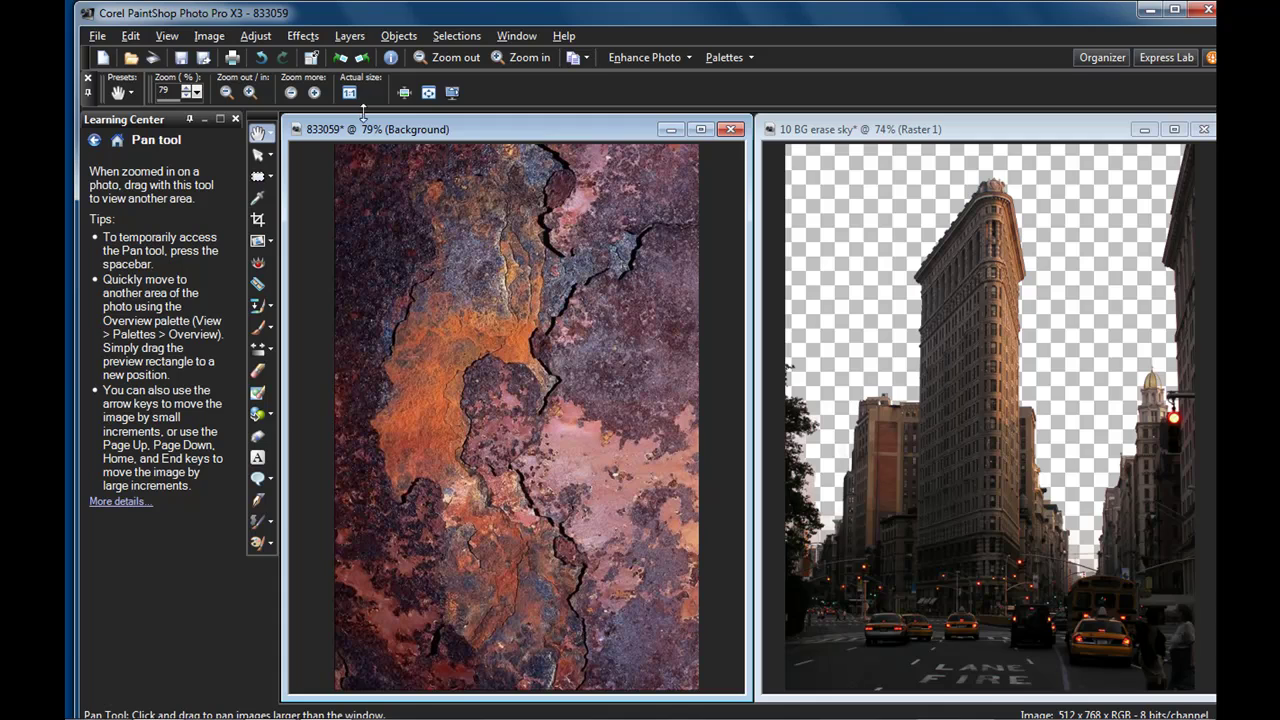
Step: Show the Layers palette and re-tile the two images side by side
click(176, 40)
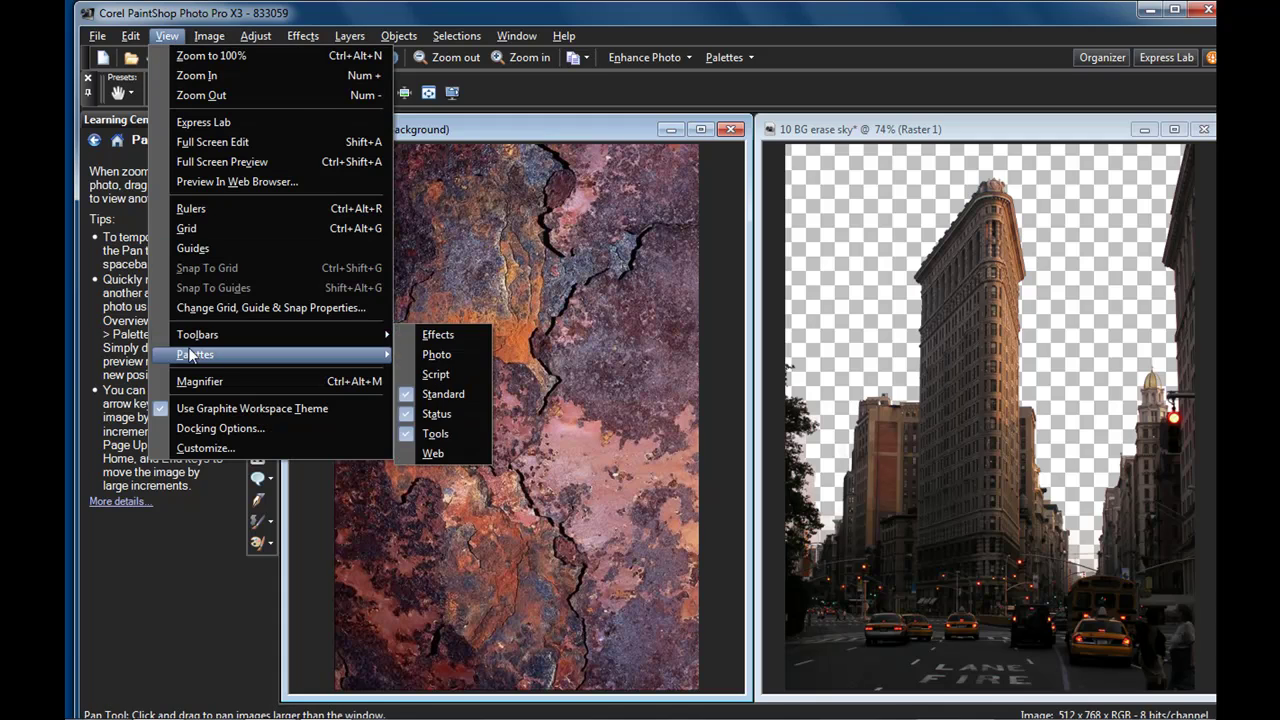
mouse_move(196, 354)
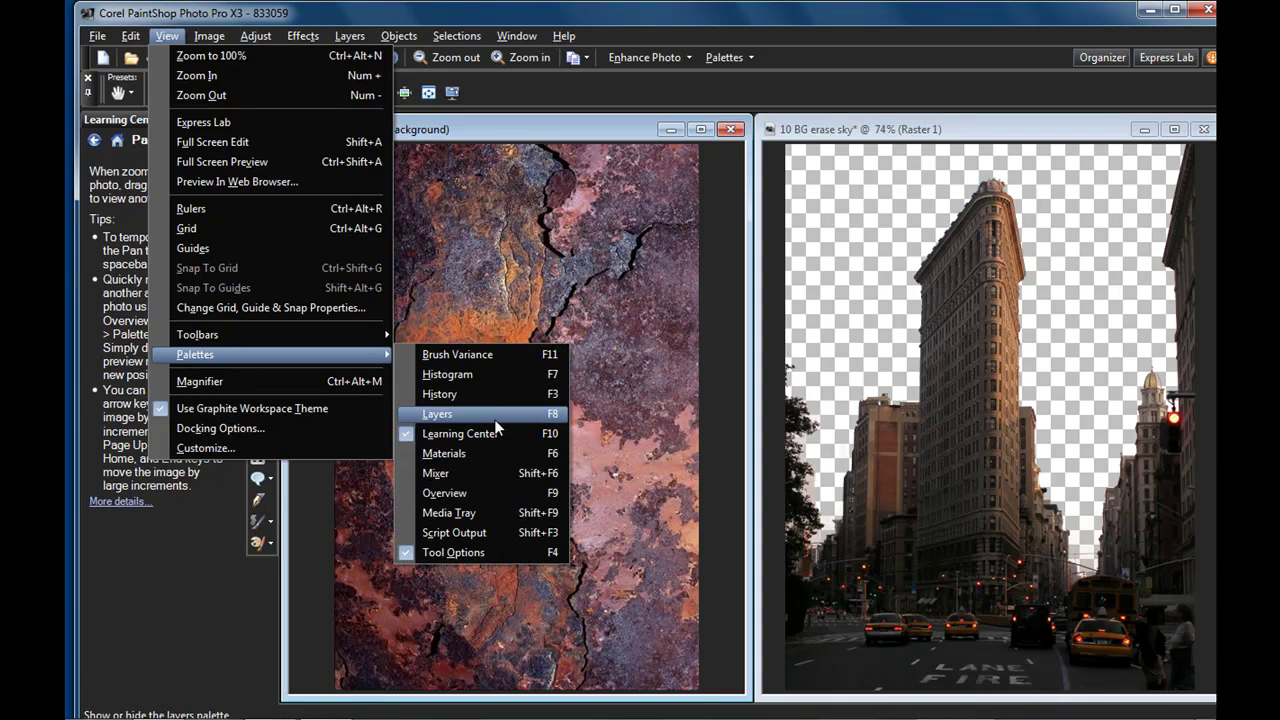
click(494, 414)
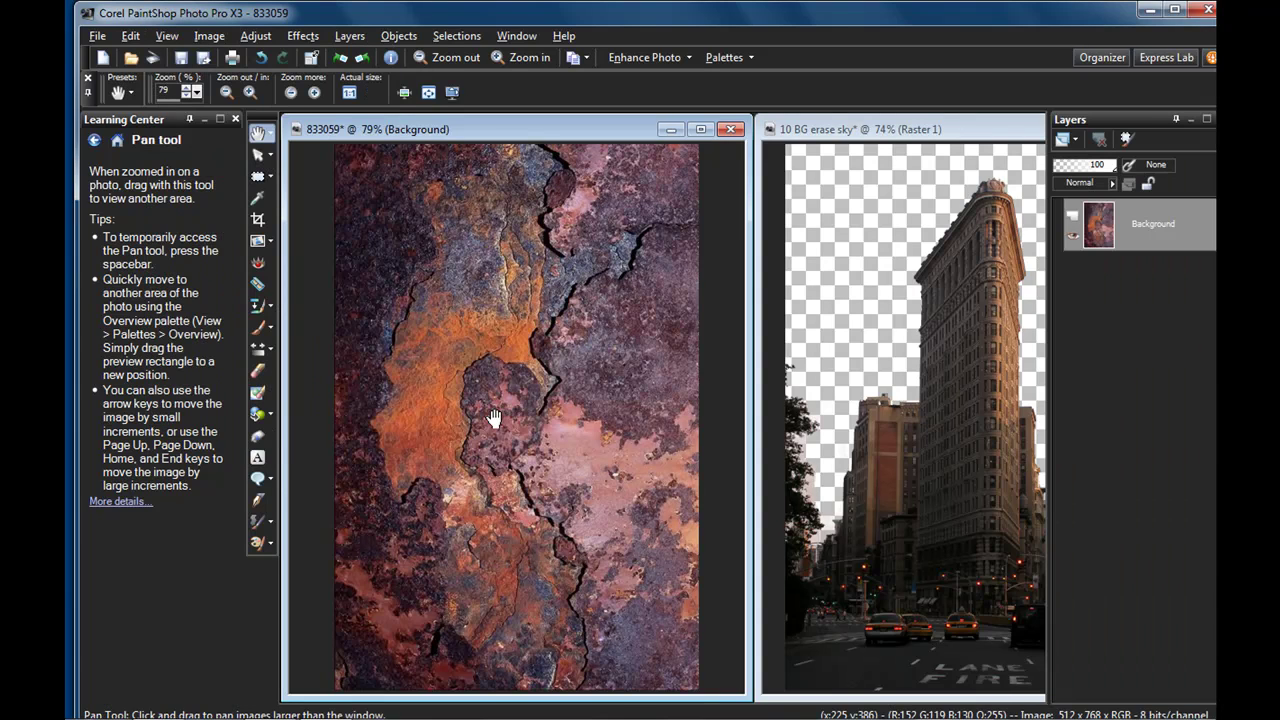
click(518, 37)
click(549, 141)
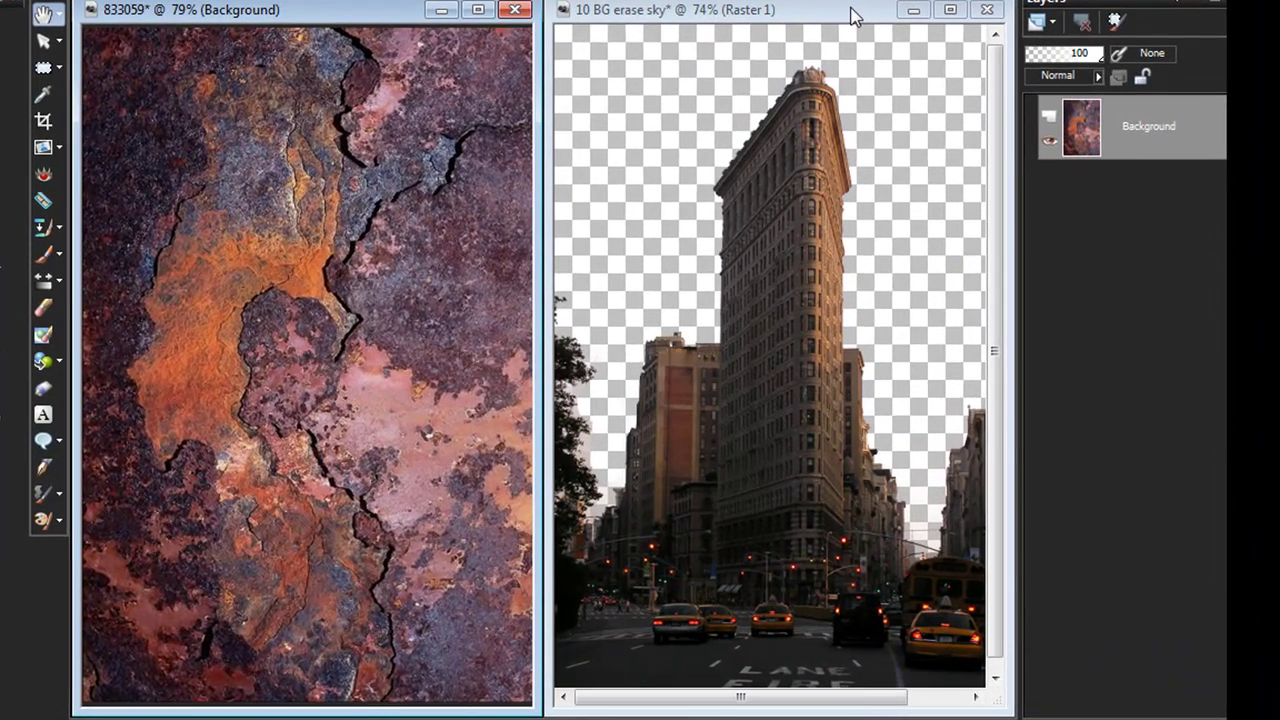
Step: Copy the Raster 1 building layer onto the rust texture, minimize the photo, and maximize the combined image
click(855, 15)
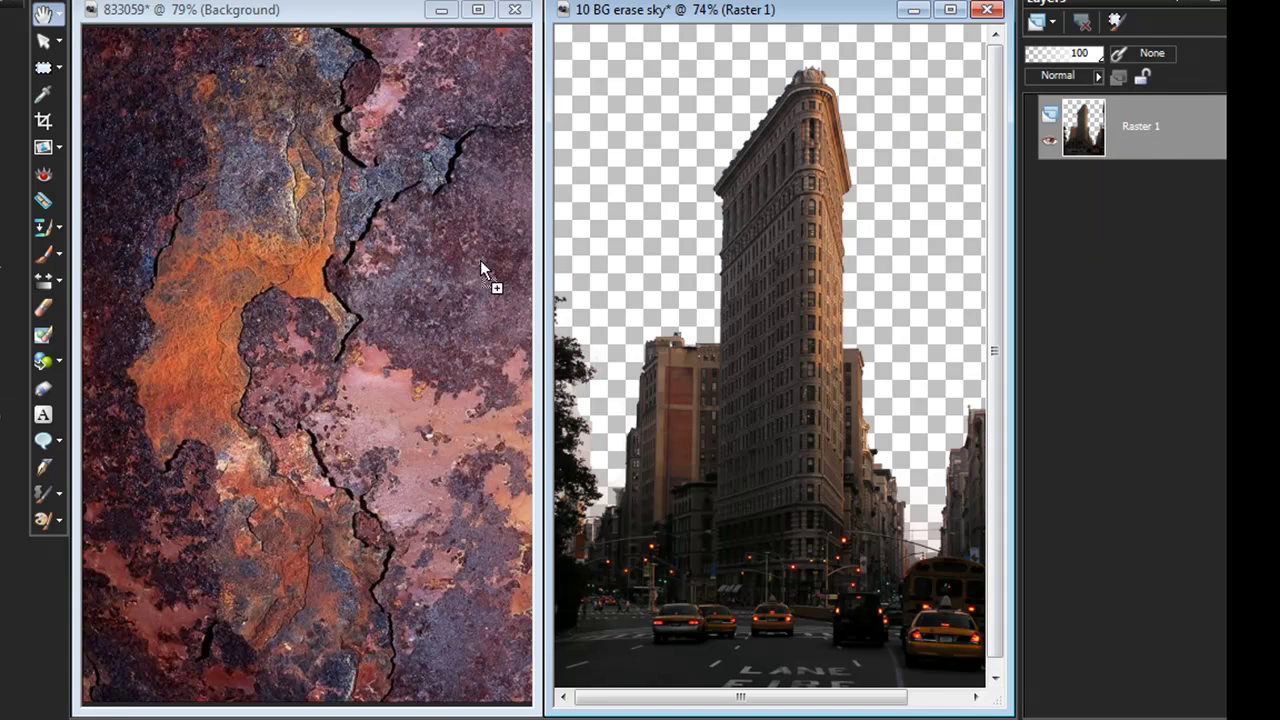
drag(322, 336, 322, 336)
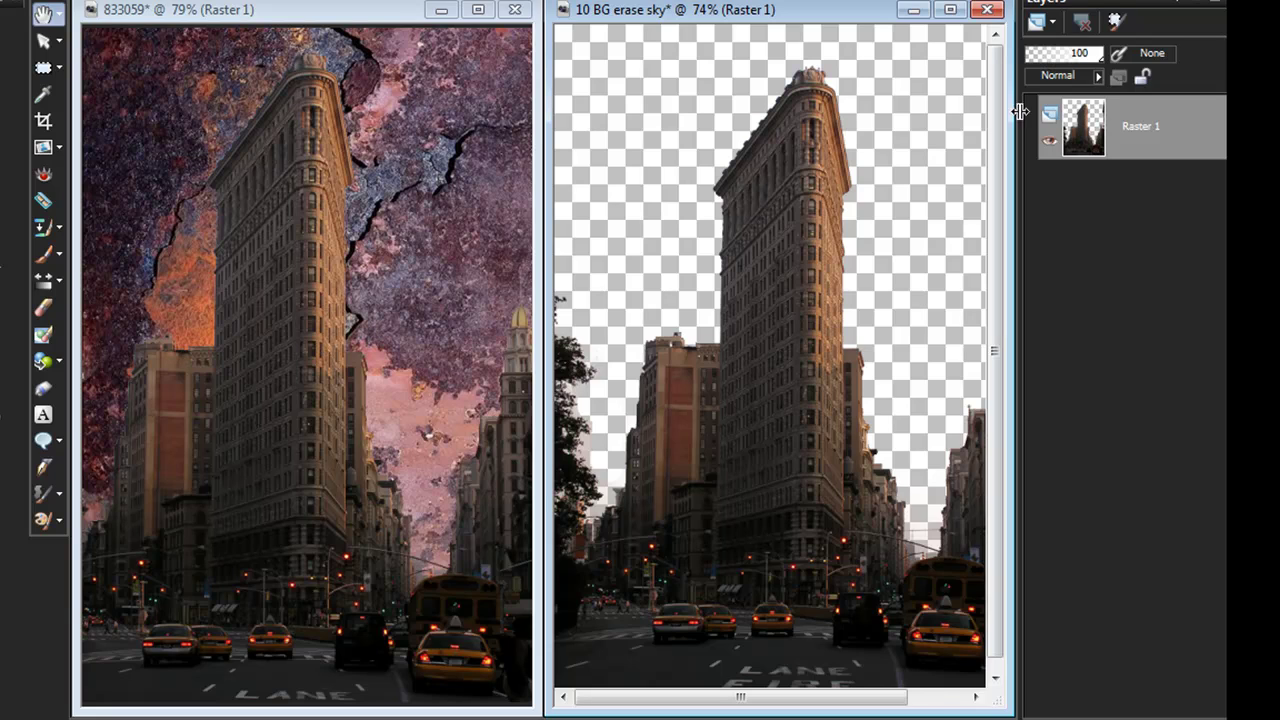
click(913, 12)
click(480, 10)
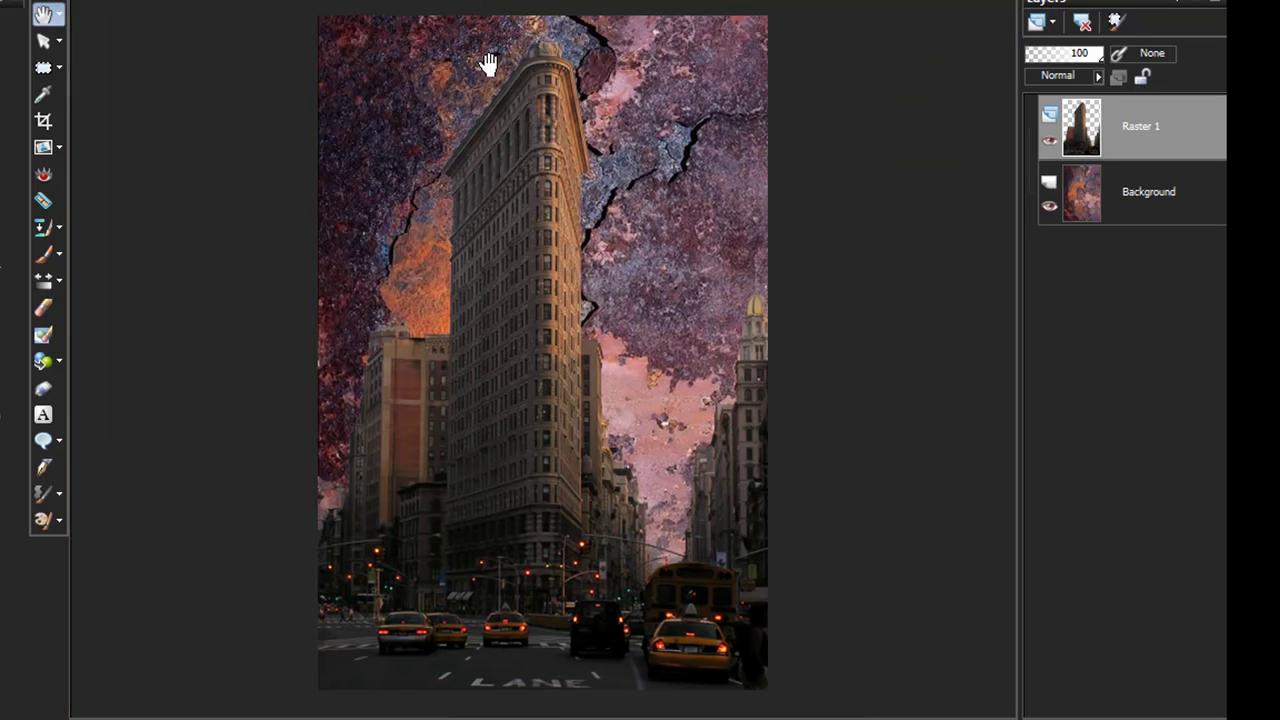
Step: Scale and nudge the Raster 1 building layer with the Pick Tool until it fills the rust canvas
click(45, 42)
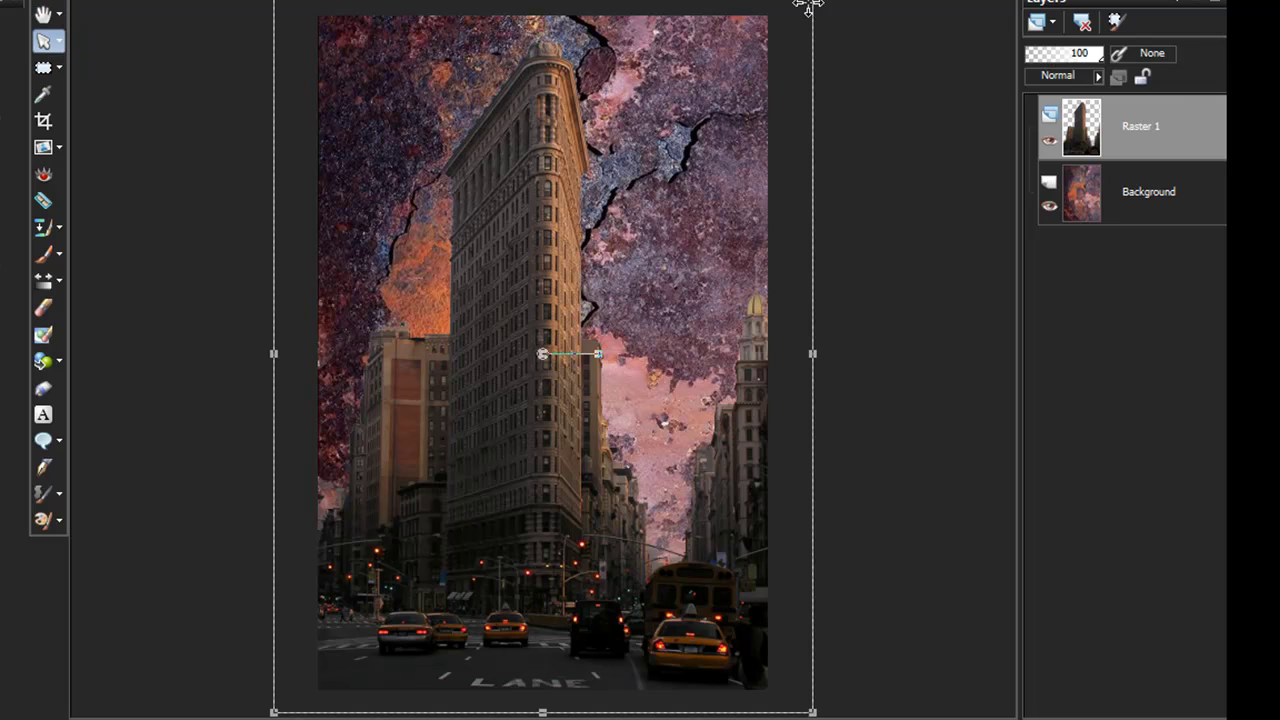
drag(810, 6, 826, 4)
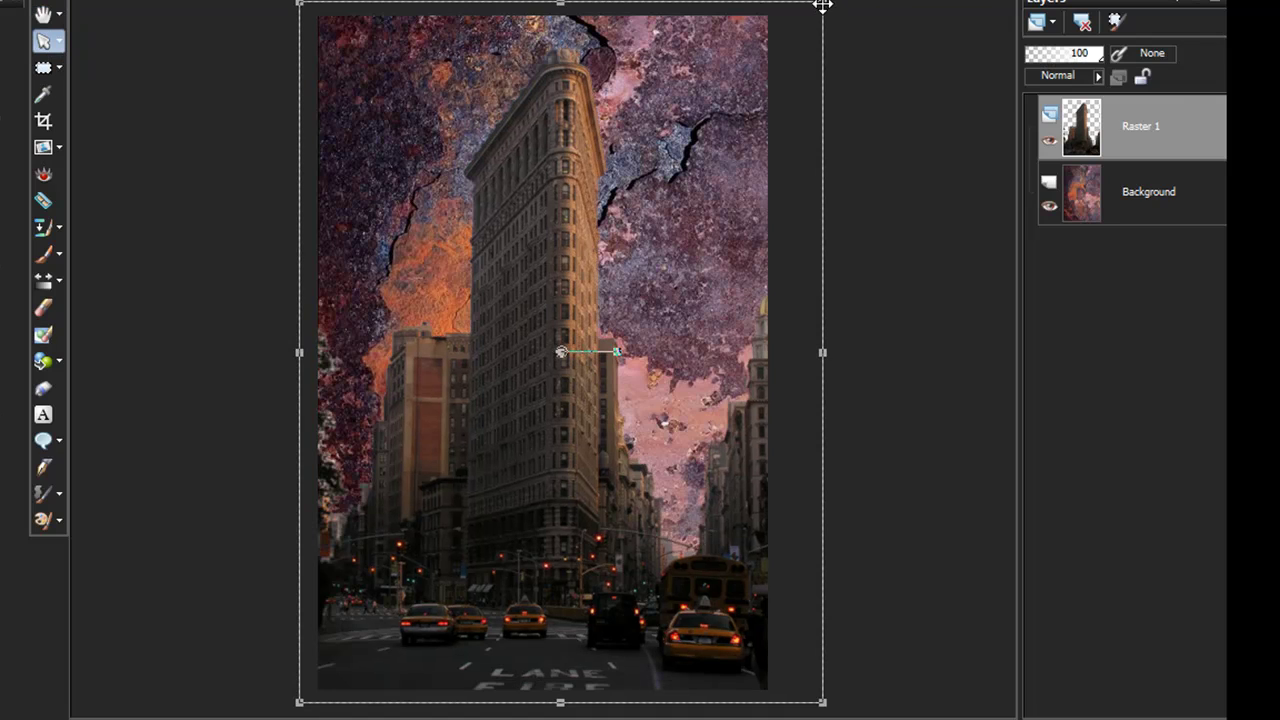
drag(822, 4, 742, 109)
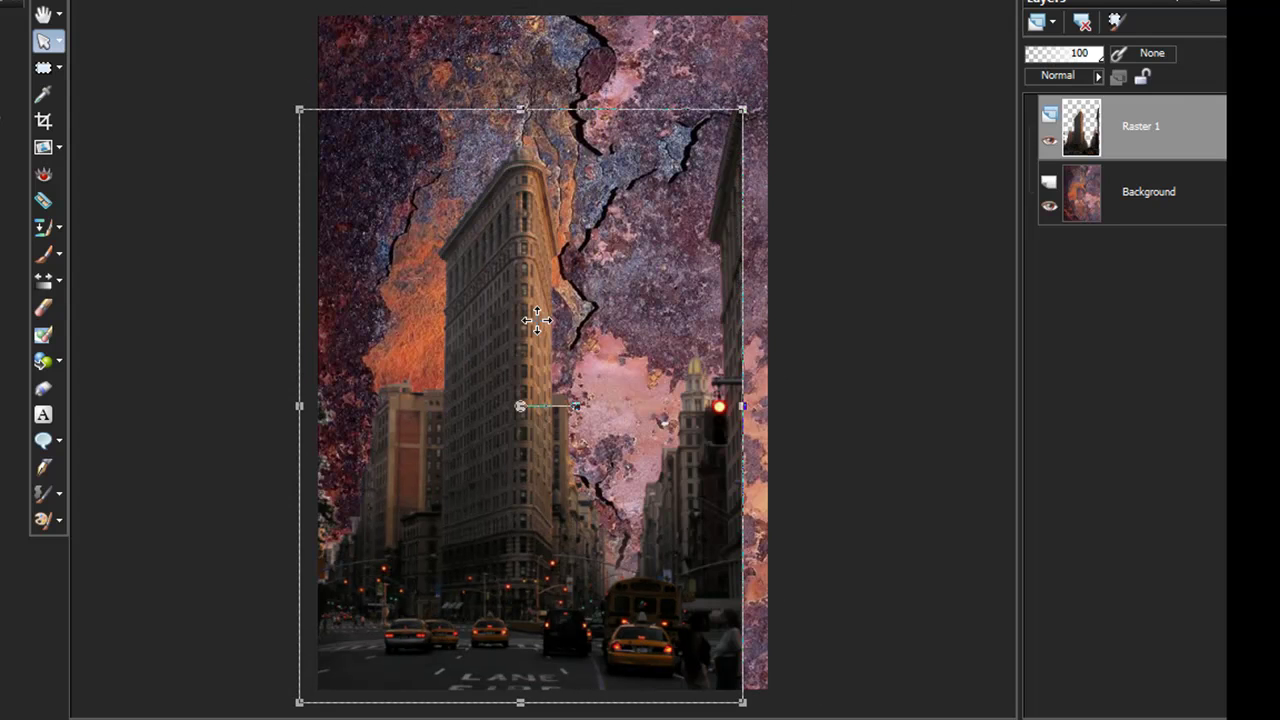
drag(537, 319, 555, 307)
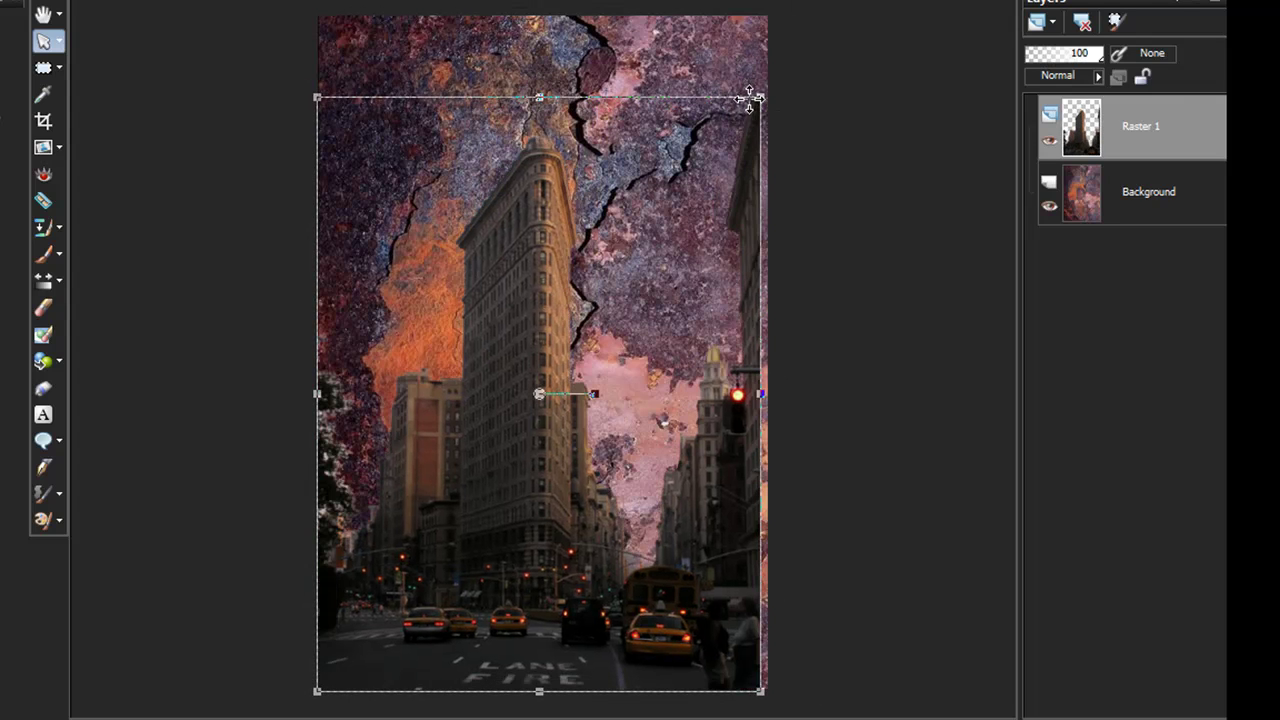
drag(760, 96, 771, 86)
click(43, 14)
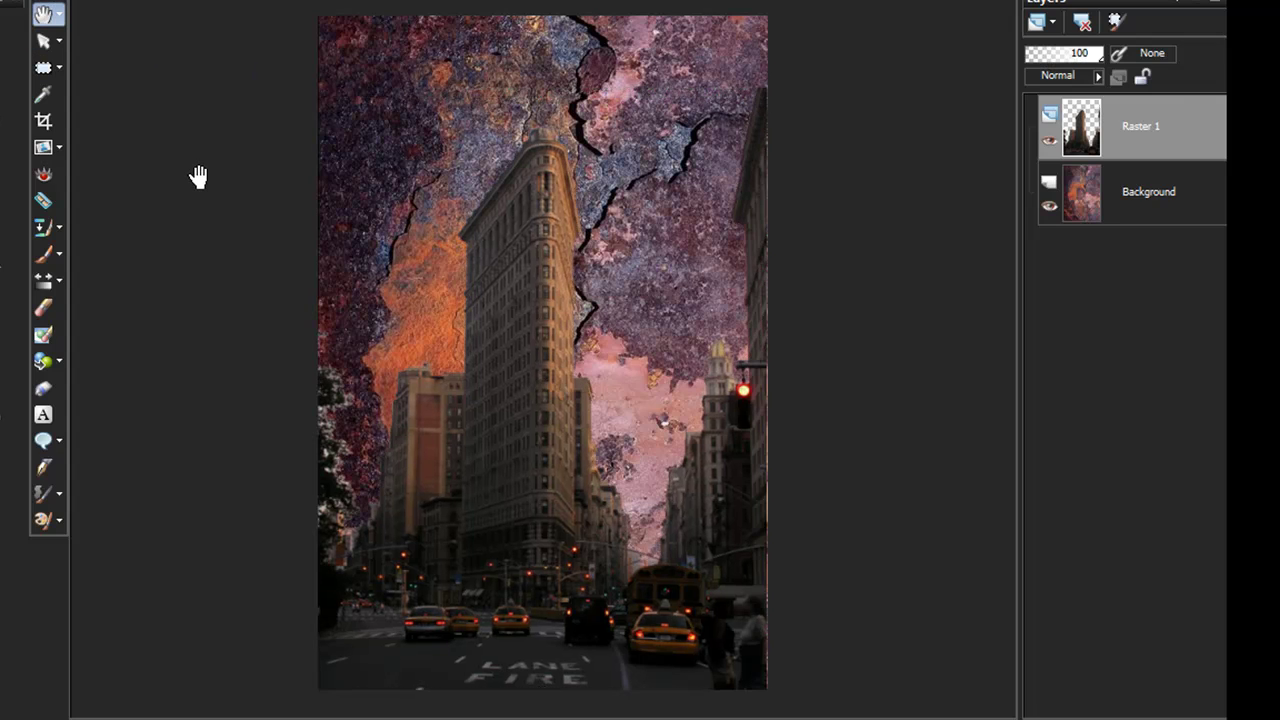